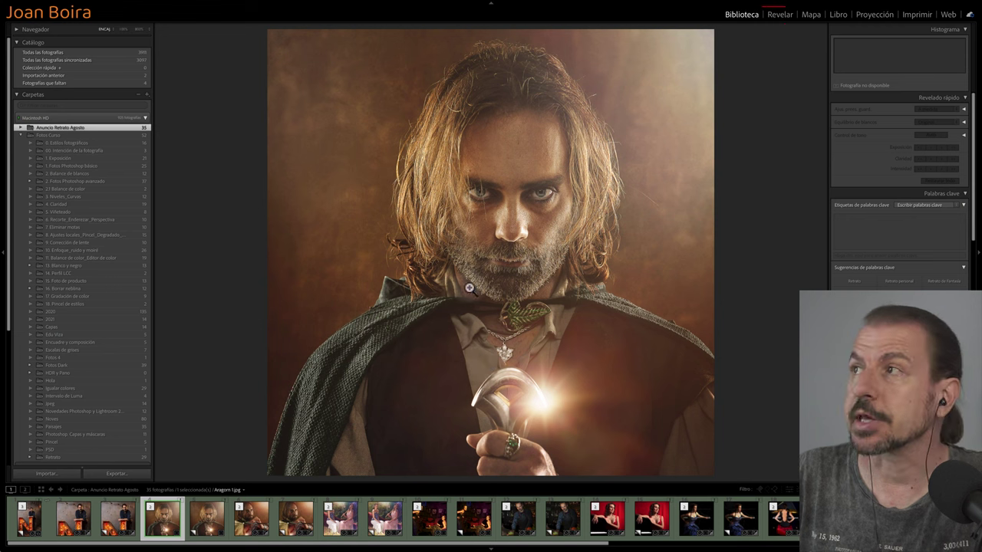
Open the portrait in Revelar, revealing the 'No se ha encontrado el archivo' warning
click(781, 16)
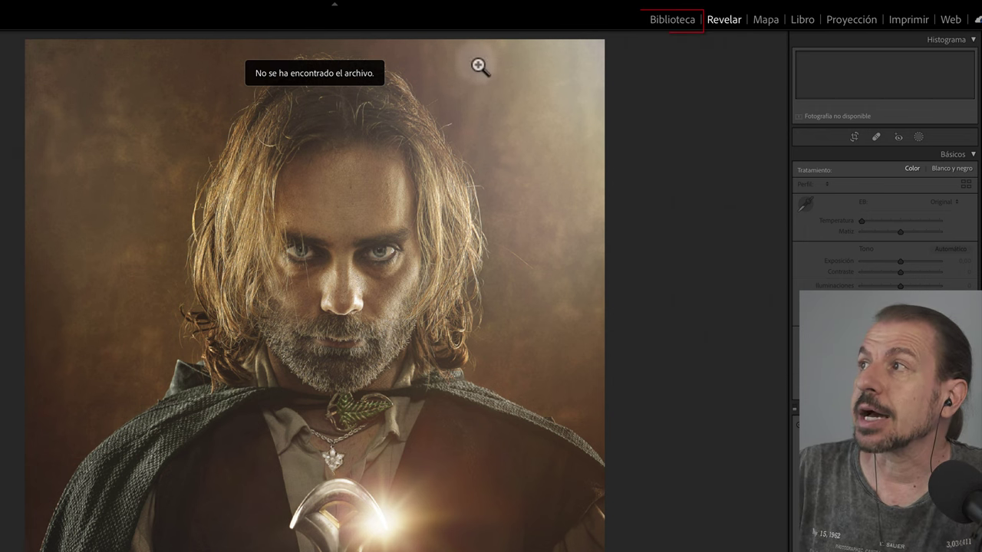
Return to Biblioteca to view the Carpetas panel with its folders flagged missing
click(675, 20)
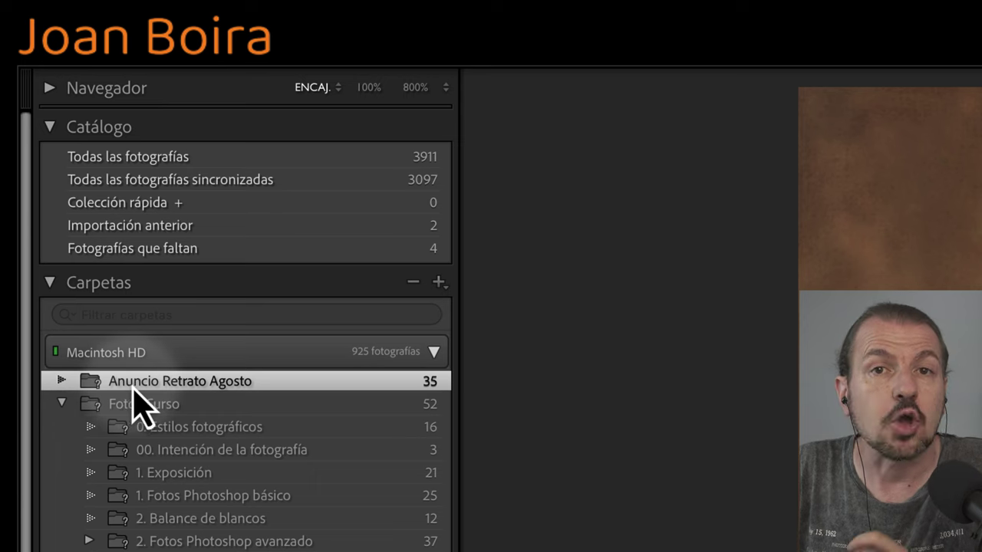
Choose Buscar carpeta que falta… for the missing Anuncio Retrato Agosto folder
right_click(136, 390)
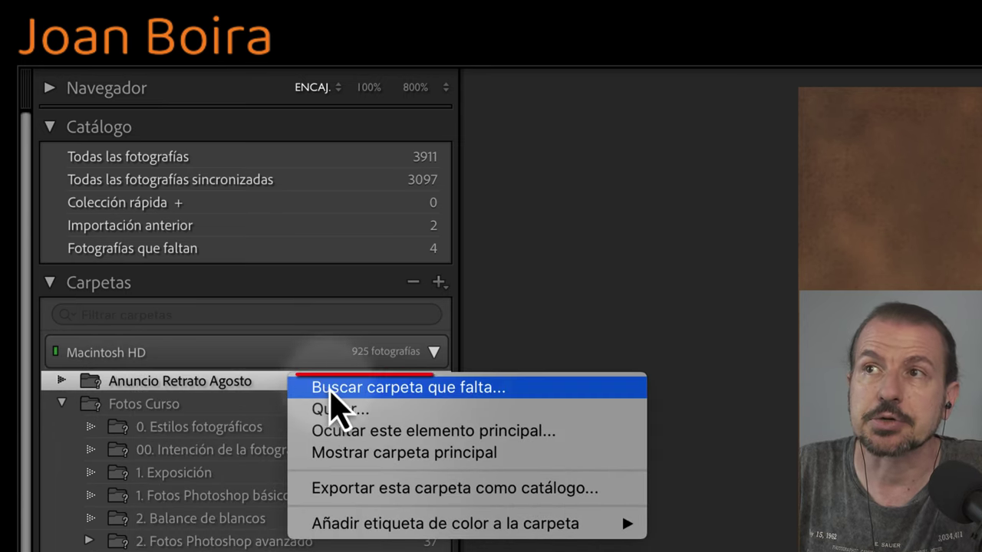
click(383, 389)
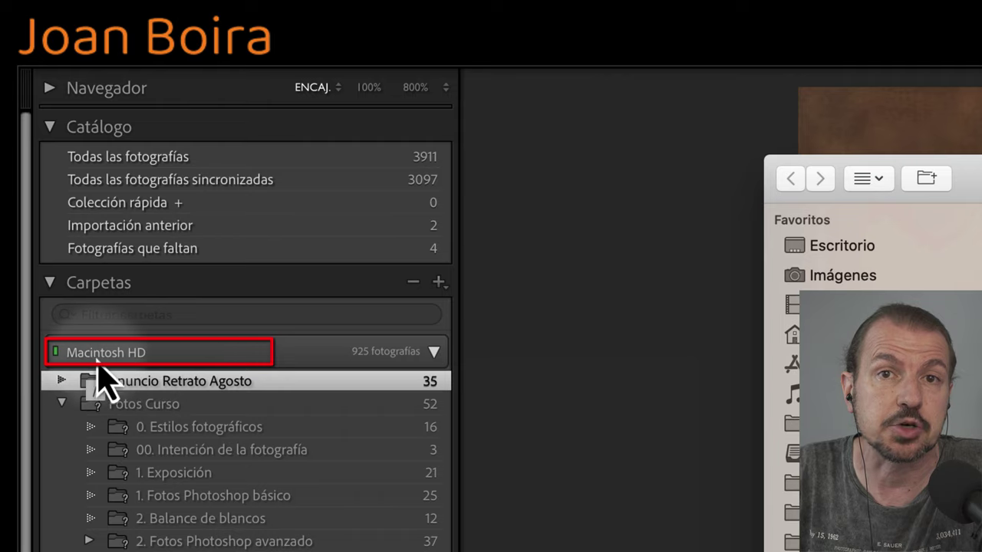
Pick Anuncio Retrato Agosto on the Fotos disk as the folder's new location
click(613, 391)
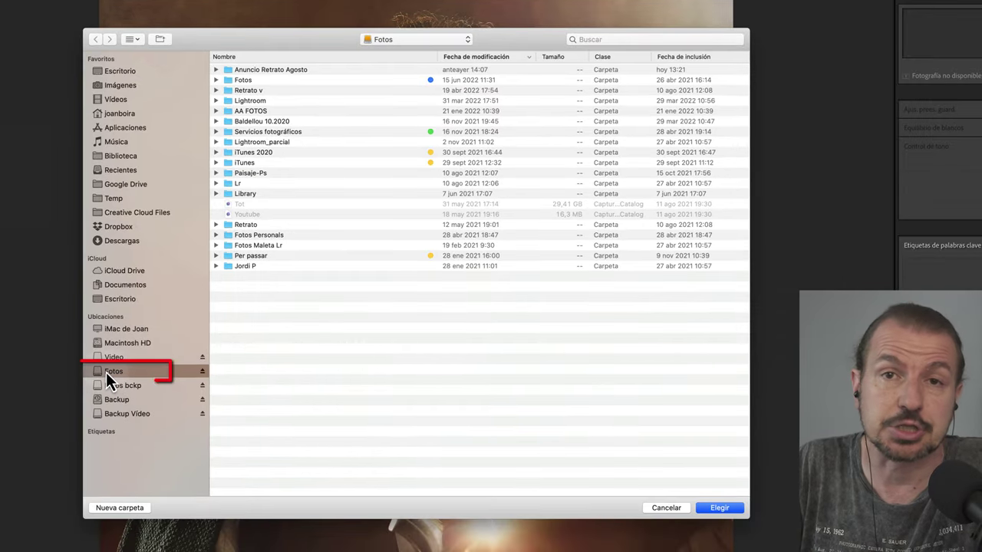
click(237, 71)
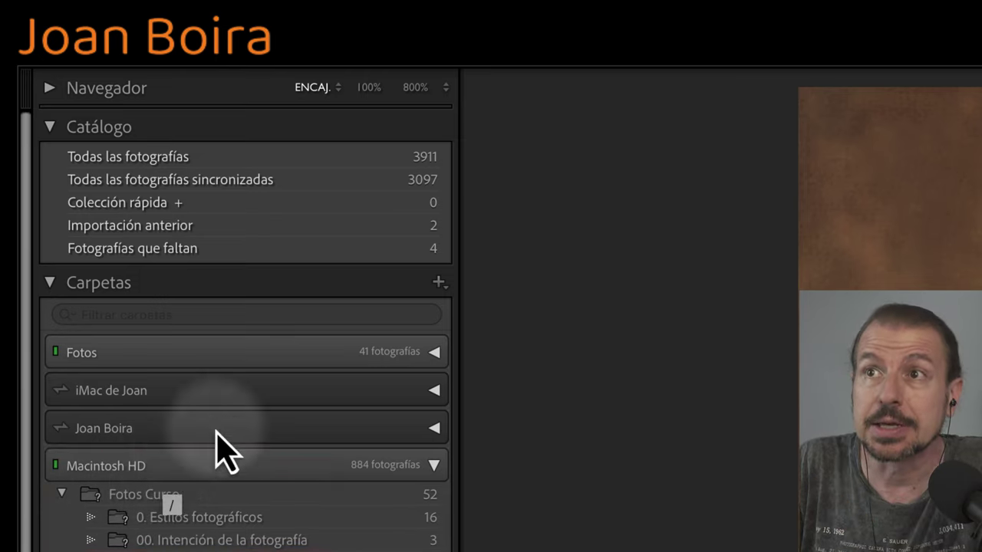
Expand Fotos and Anuncio Retrato Agosto, then show the 6 portraits in Aragorn
click(434, 352)
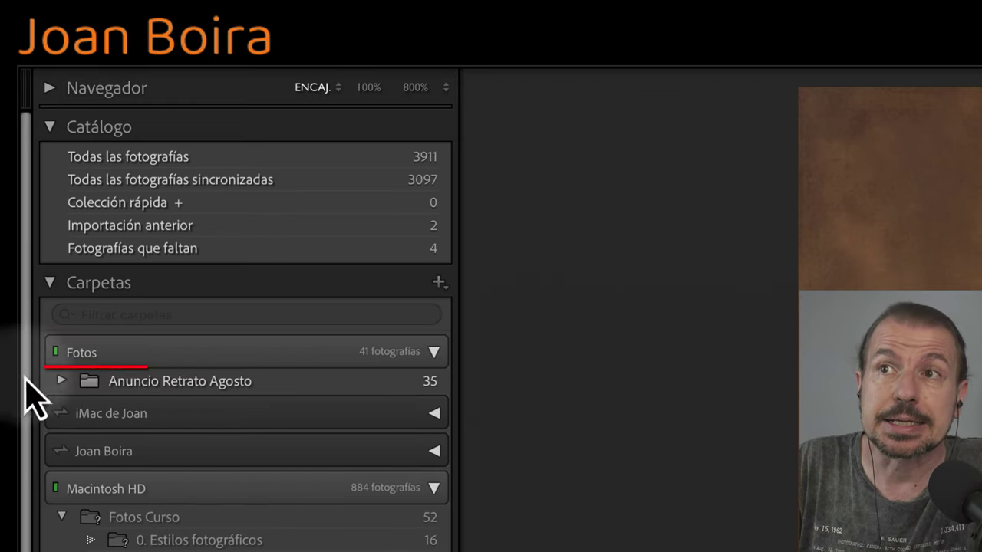
click(62, 381)
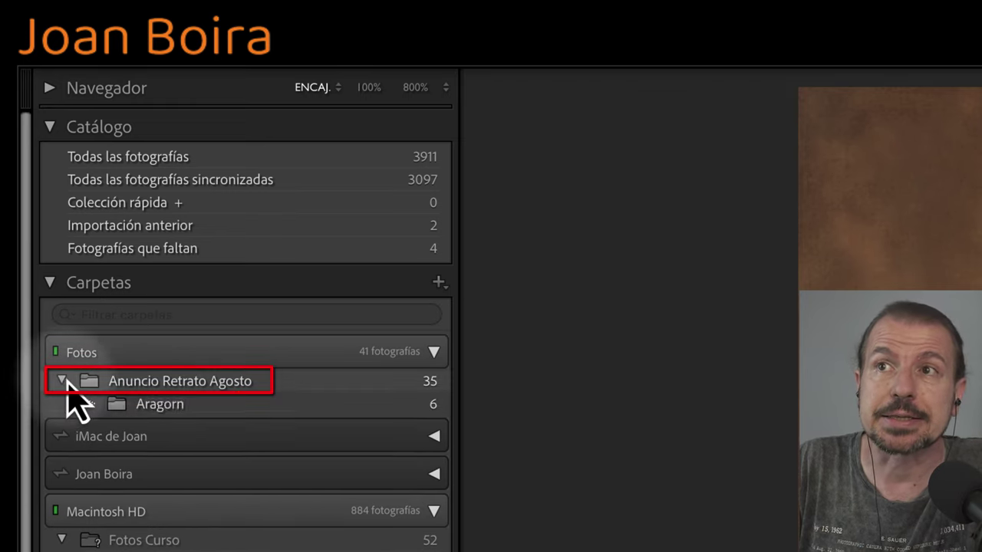
click(138, 407)
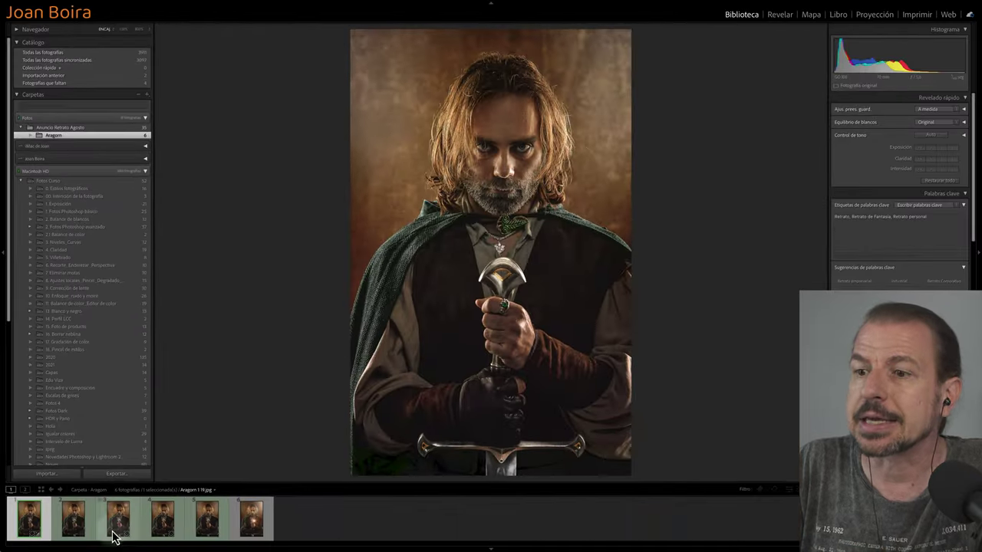
In Revelar, raise a portrait's exposure to about +0.85, then open Aragorn 1.psd
click(780, 14)
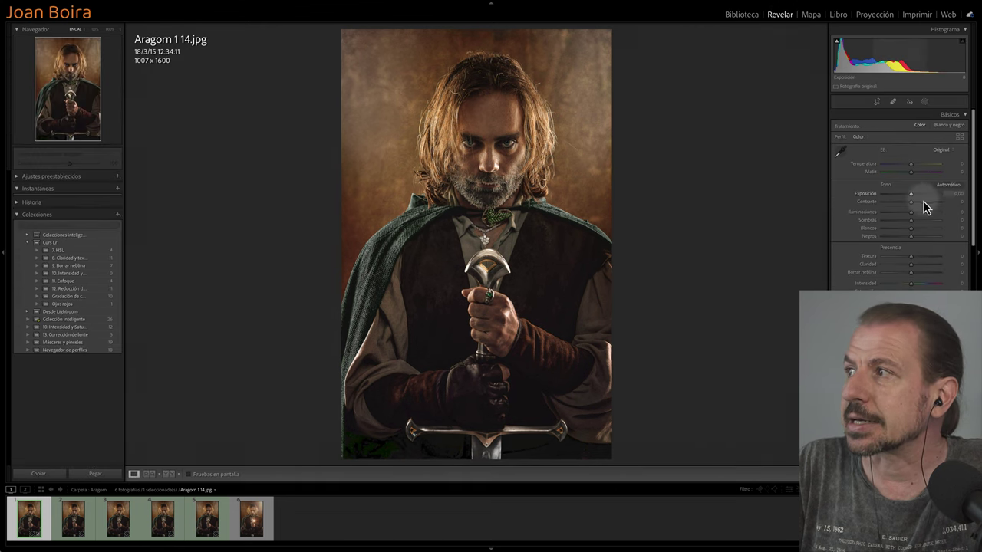
mouse_move(911, 198)
mouse_down()
mouse_move(900, 198)
mouse_move(914, 201)
mouse_up()
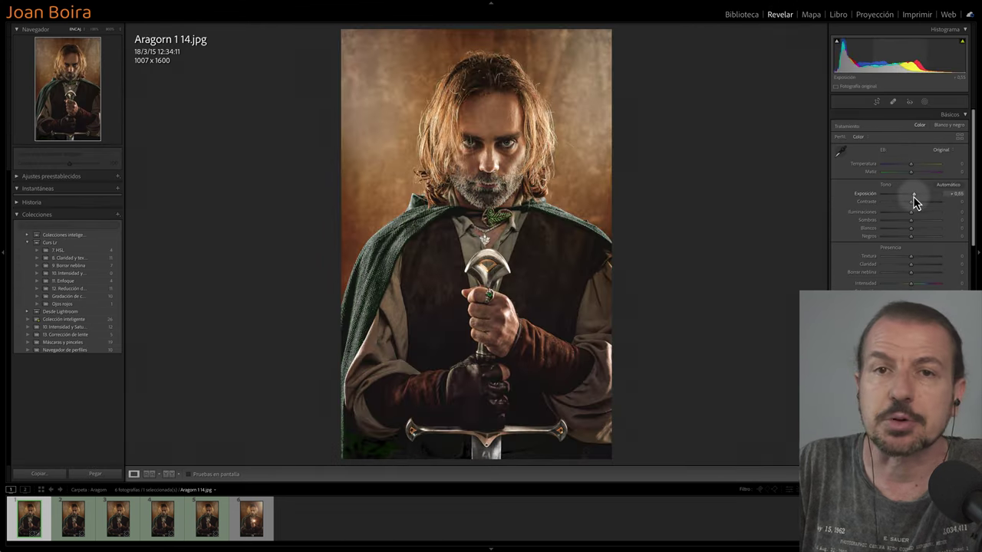
click(263, 526)
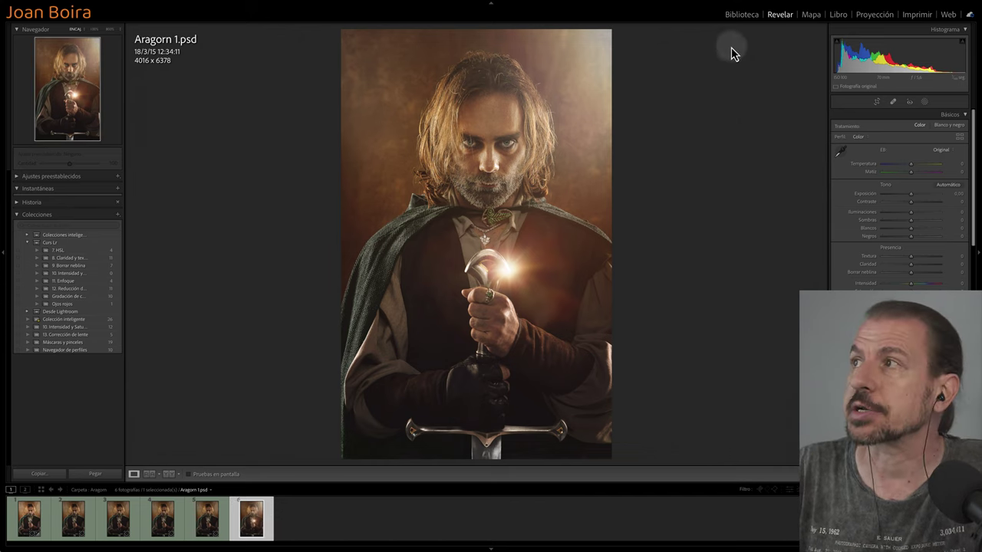
Back in Biblioteca, select the missing Fotos Curso folder (52 photos) on Macintosh HD
click(741, 15)
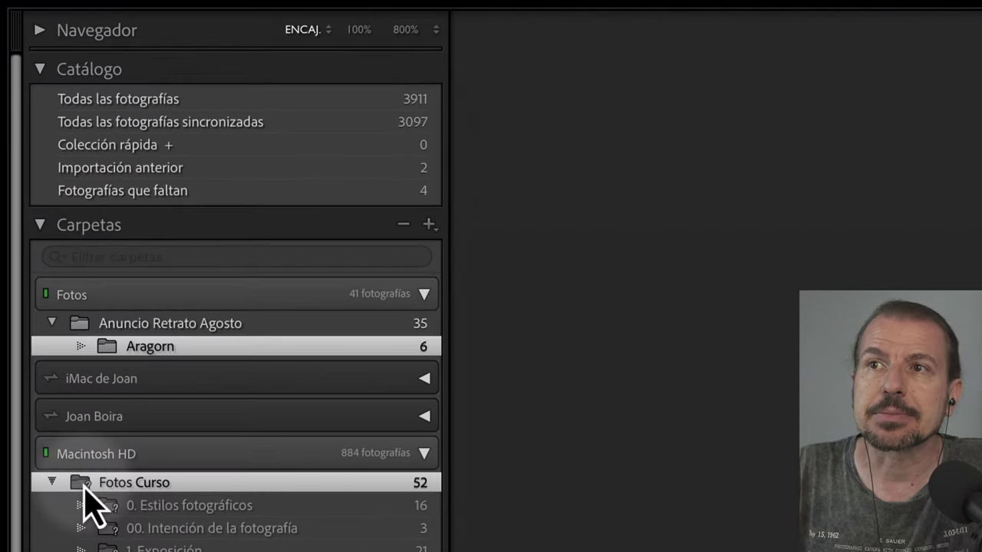
click(83, 485)
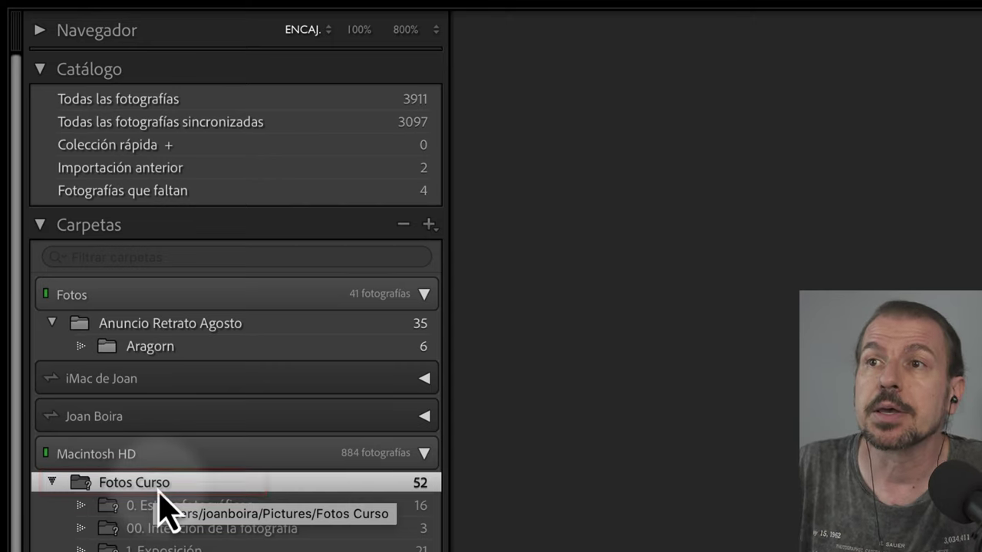
Relink Fotos Curso to Fotos Curso Lr inside Imágenes using Buscar carpeta que falta…
right_click(159, 495)
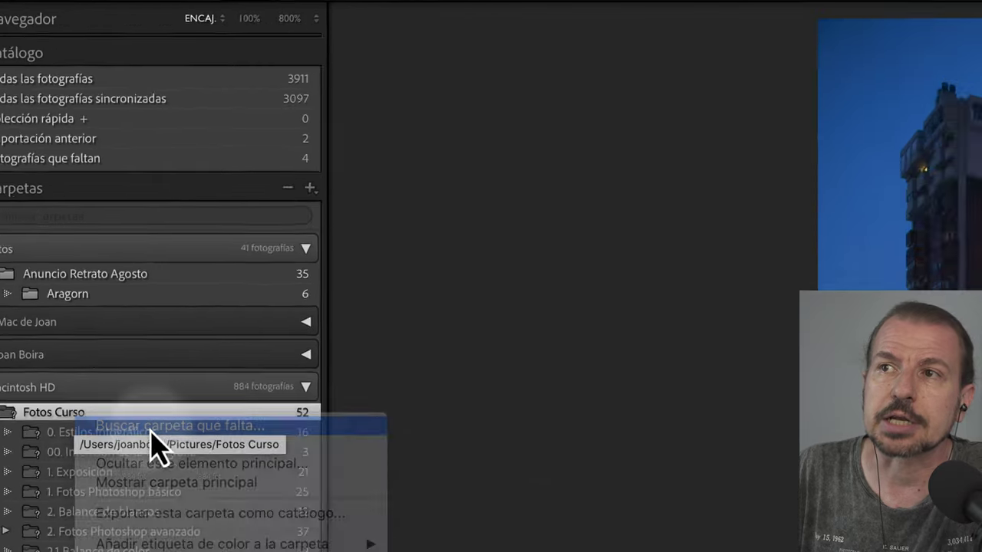
click(231, 498)
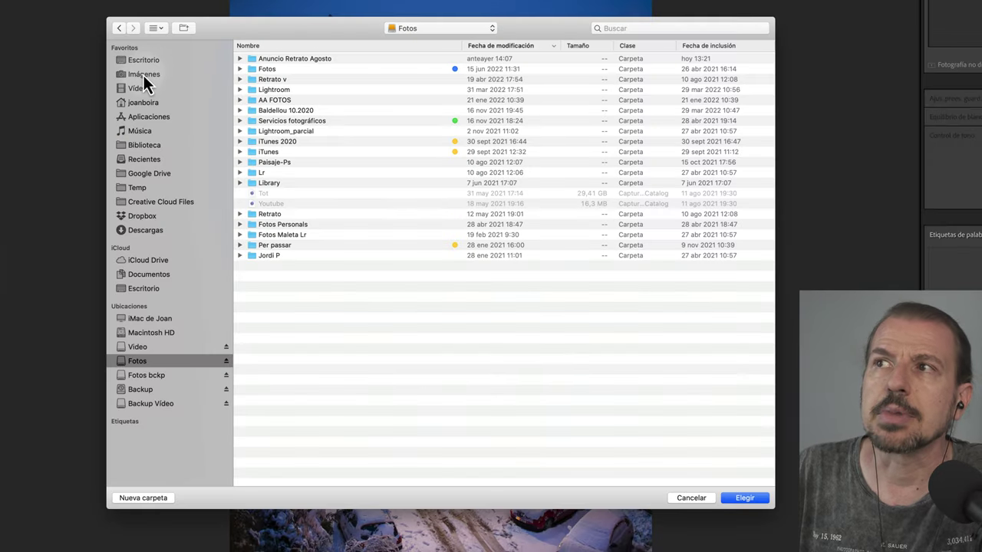
click(142, 76)
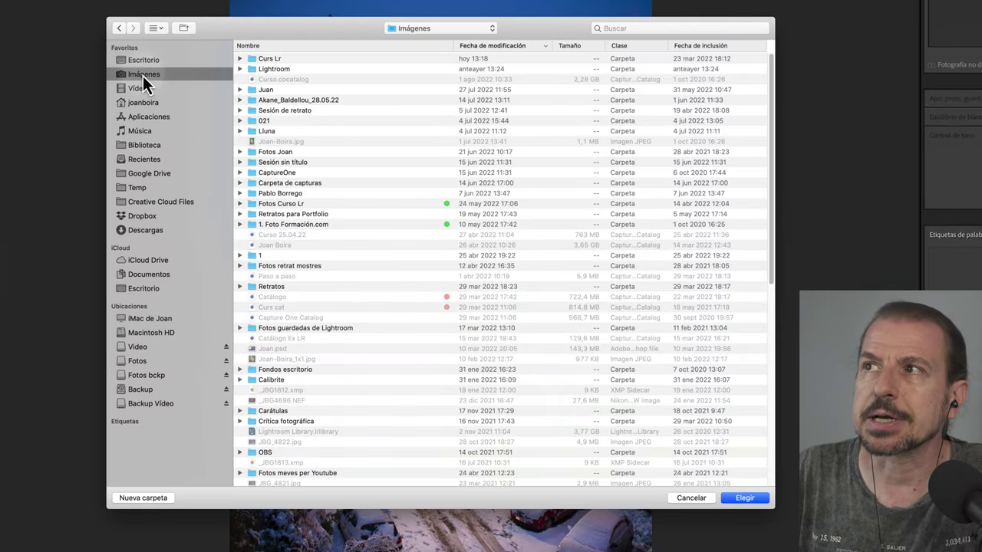
click(281, 46)
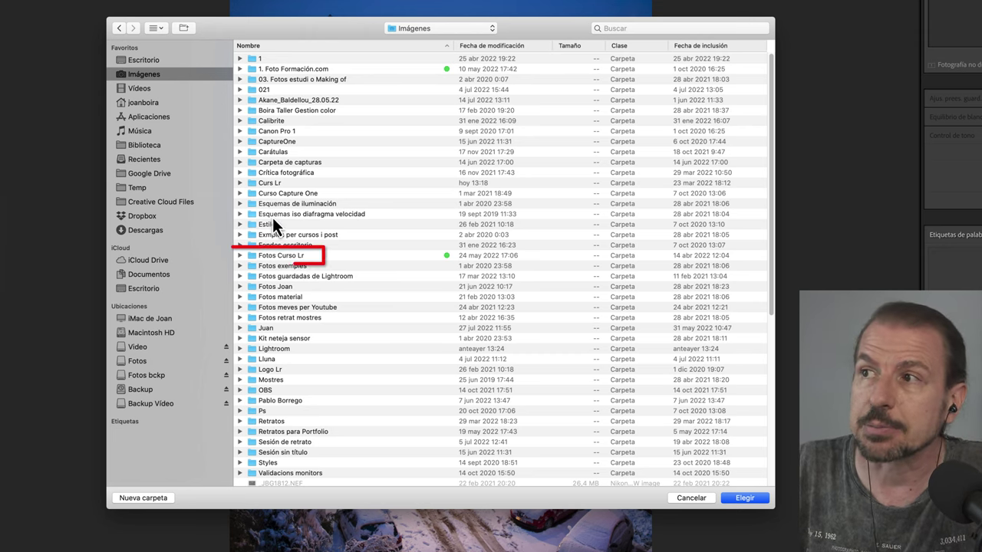
click(268, 258)
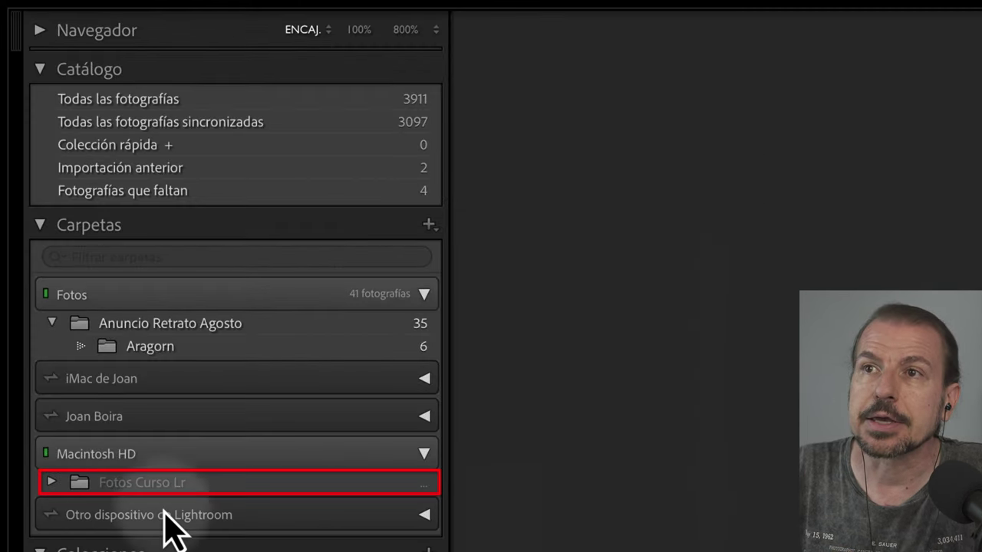
Expand Fotos Curso Lr to list its subfolders, now free of missing marks
click(51, 482)
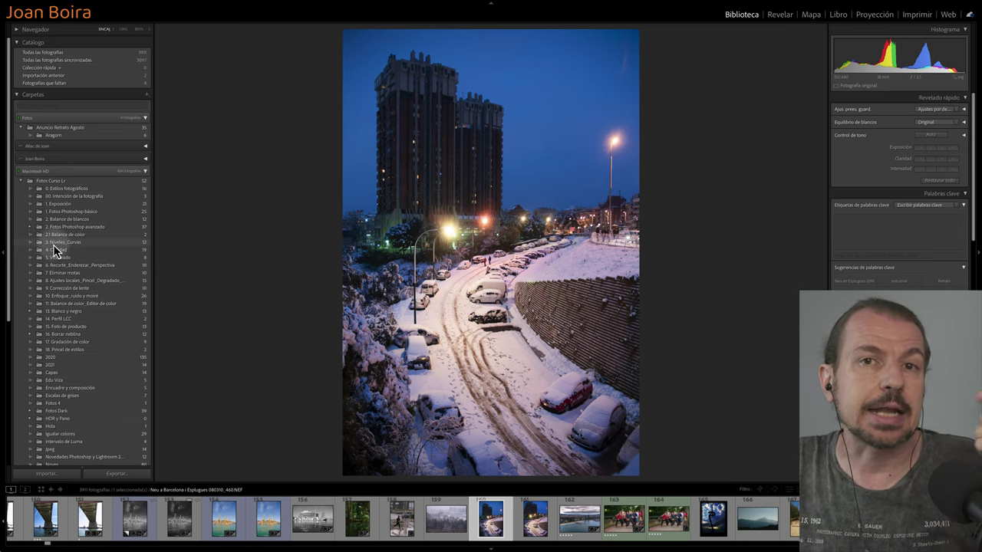
Show the 12 photos in the 3. Niveles_Curvas folder
click(54, 244)
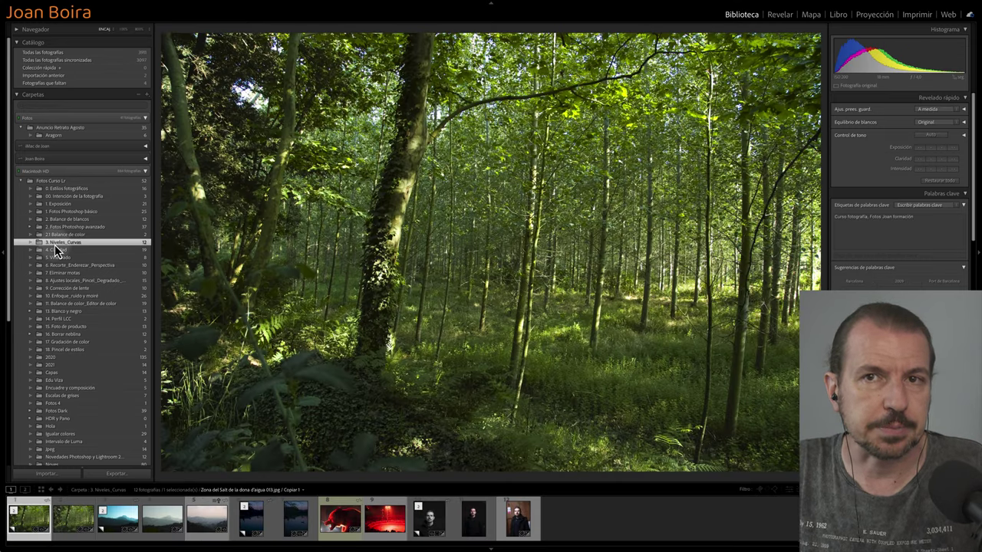